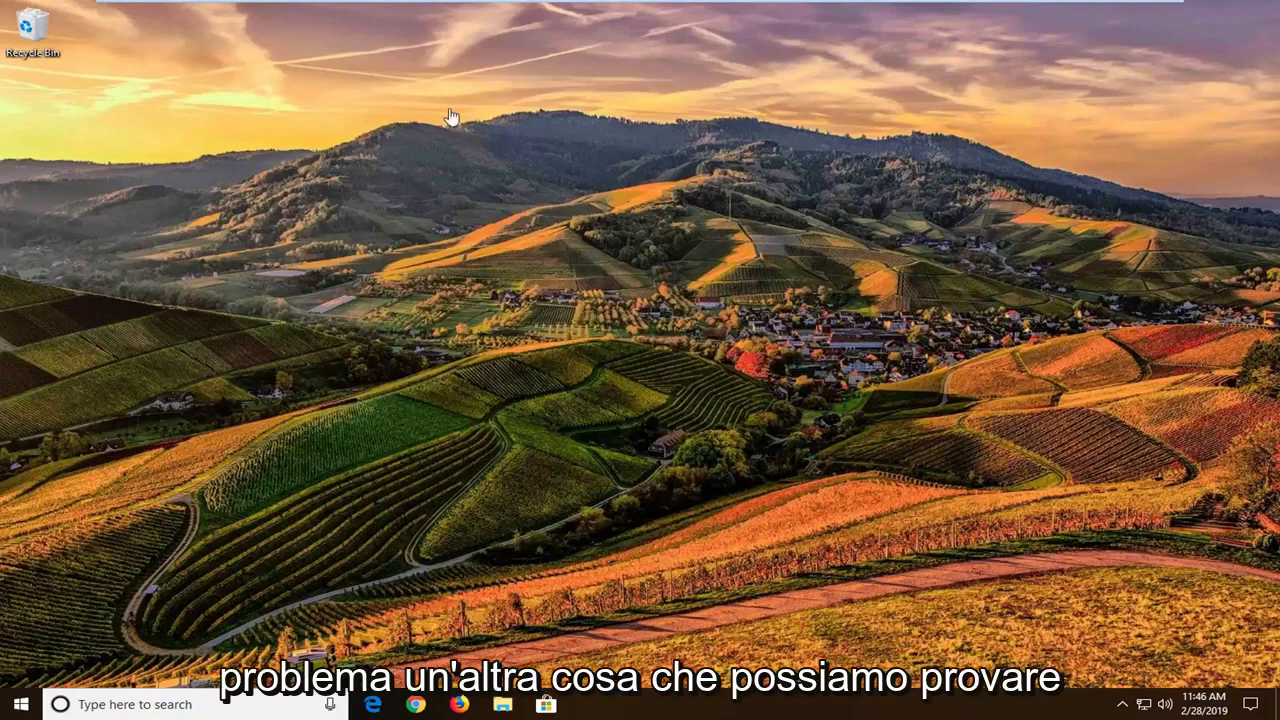
# Search the Start menu for regedit and run Registry Editor as administrator.
pyautogui.click(20, 705)
pyautogui.write('r')
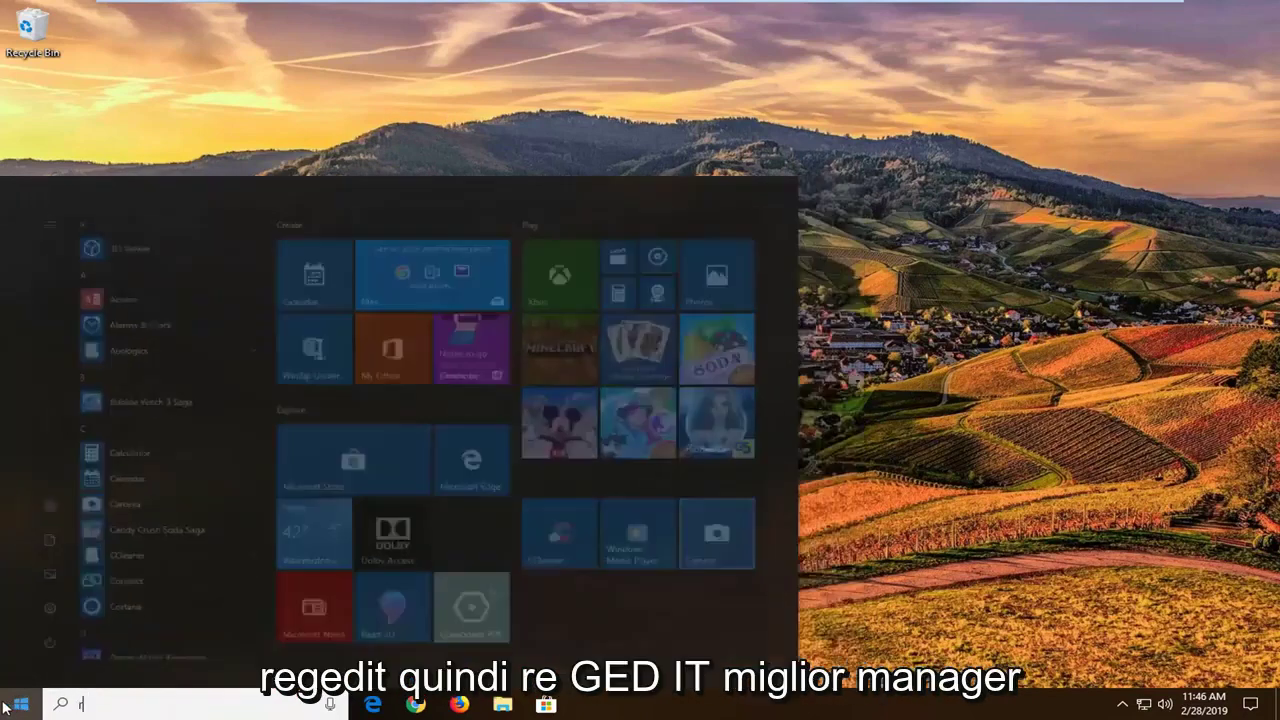
pyautogui.write('egedit')
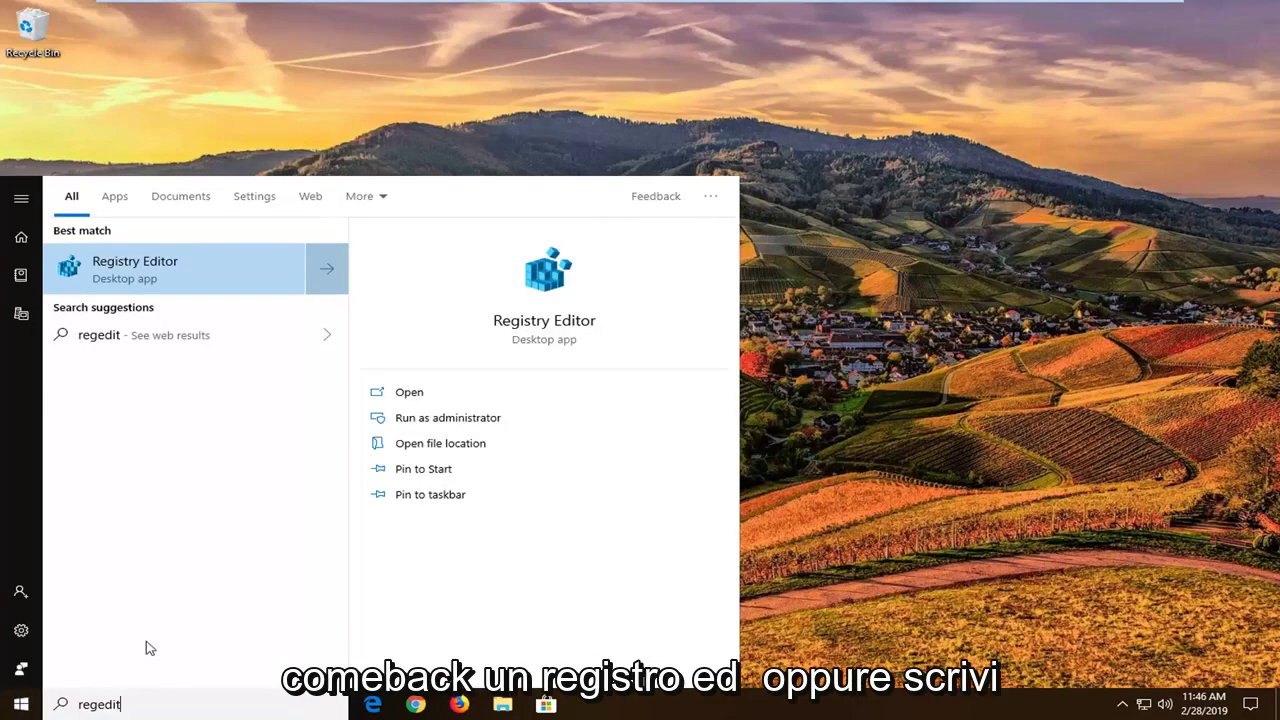
pyautogui.rightClick(115, 272)
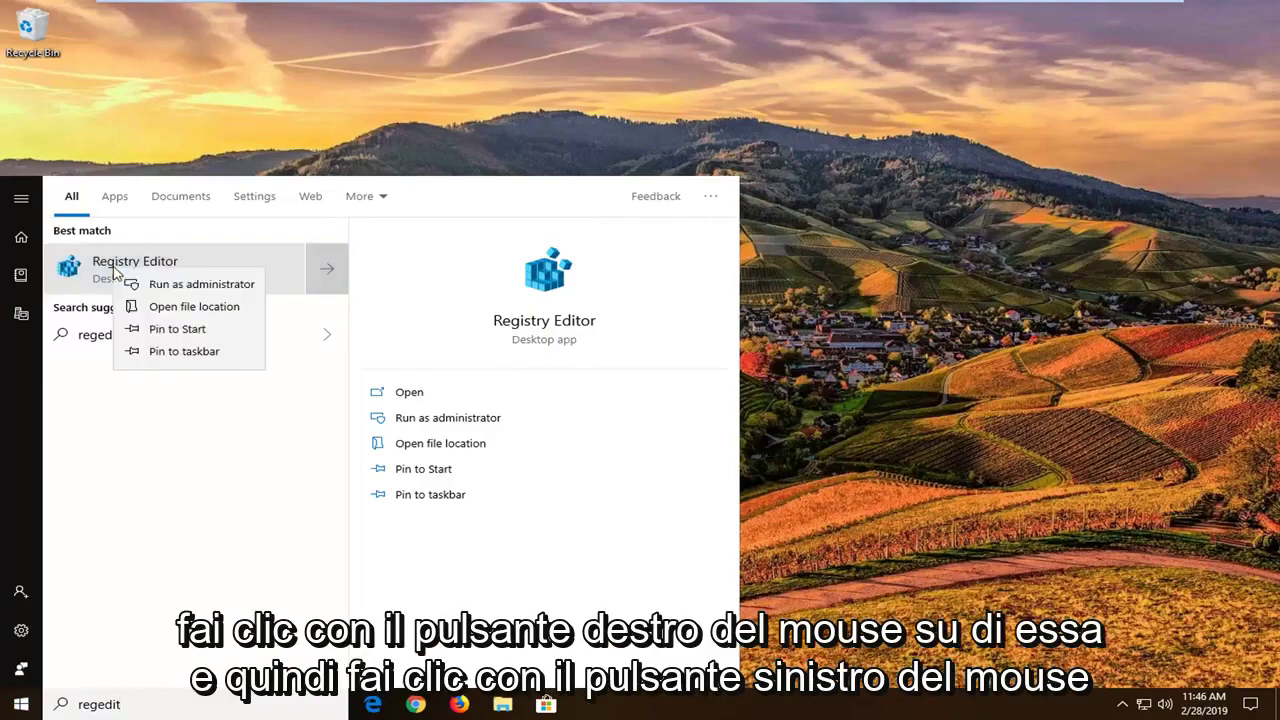
pyautogui.click(150, 284)
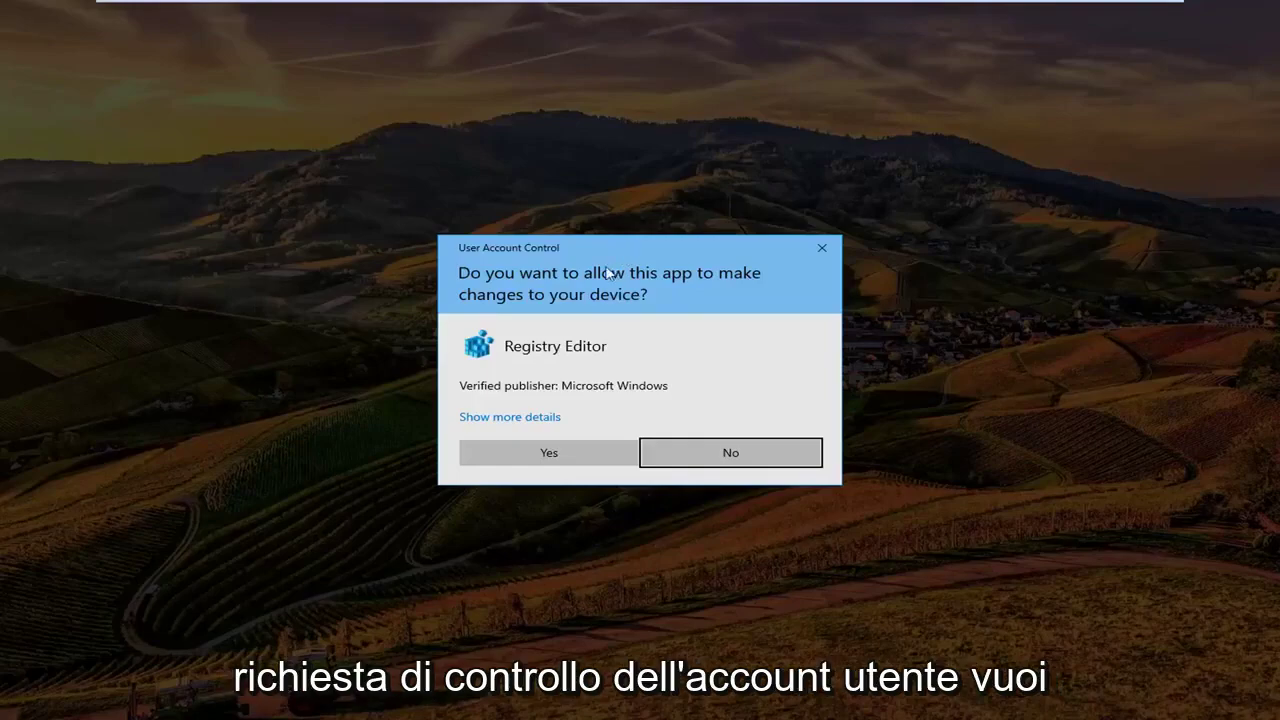
# Approve the User Account Control prompt so Registry Editor opens.
pyautogui.click(540, 452)
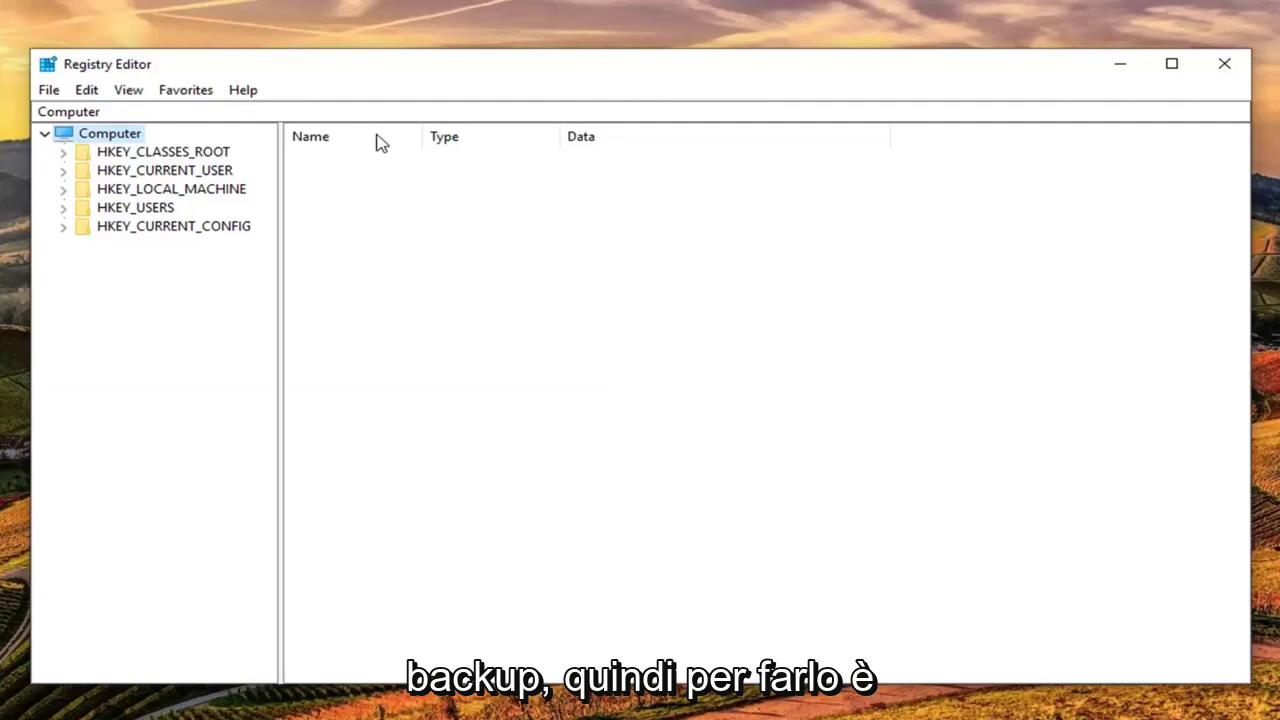
pyautogui.click(47, 92)
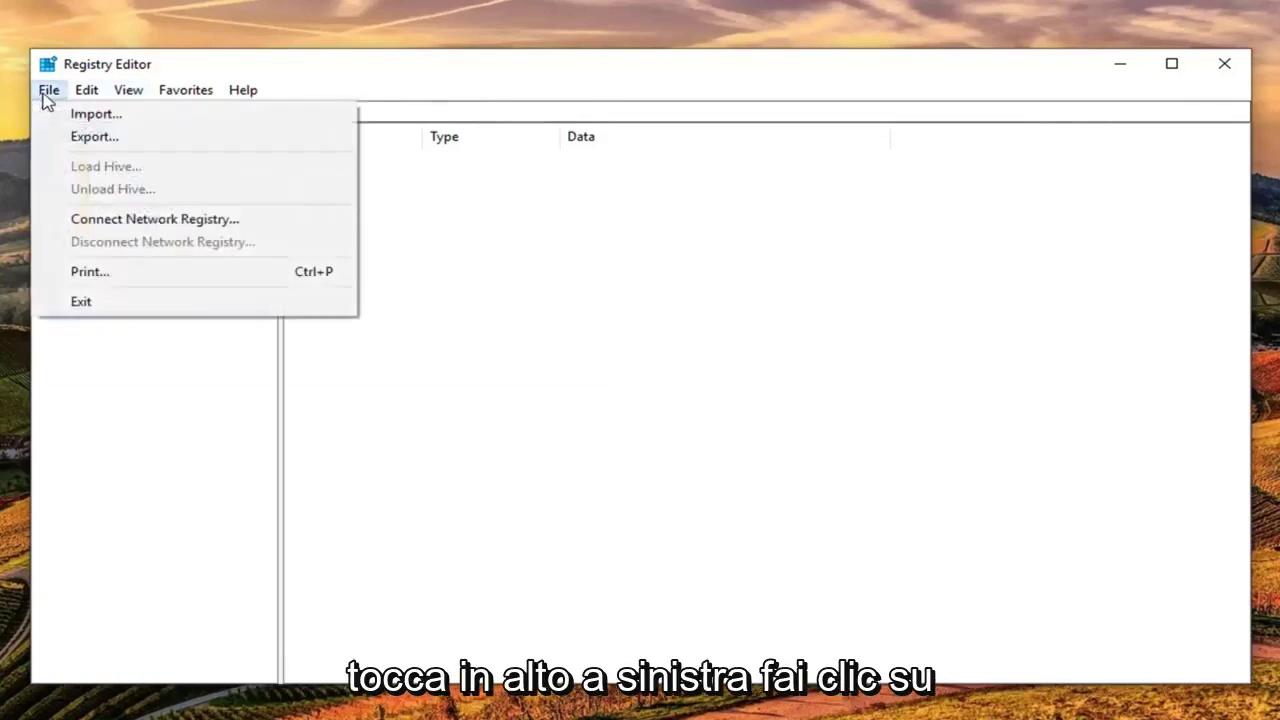
pyautogui.click(84, 135)
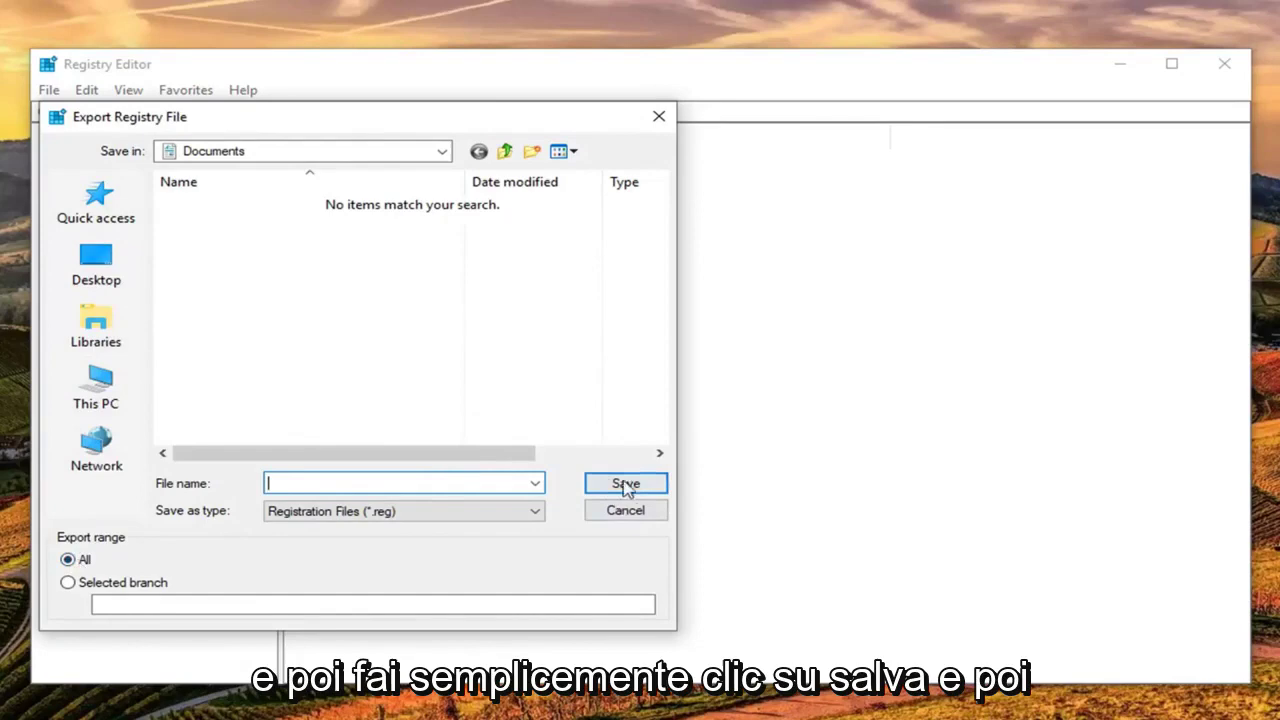
pyautogui.click(606, 518)
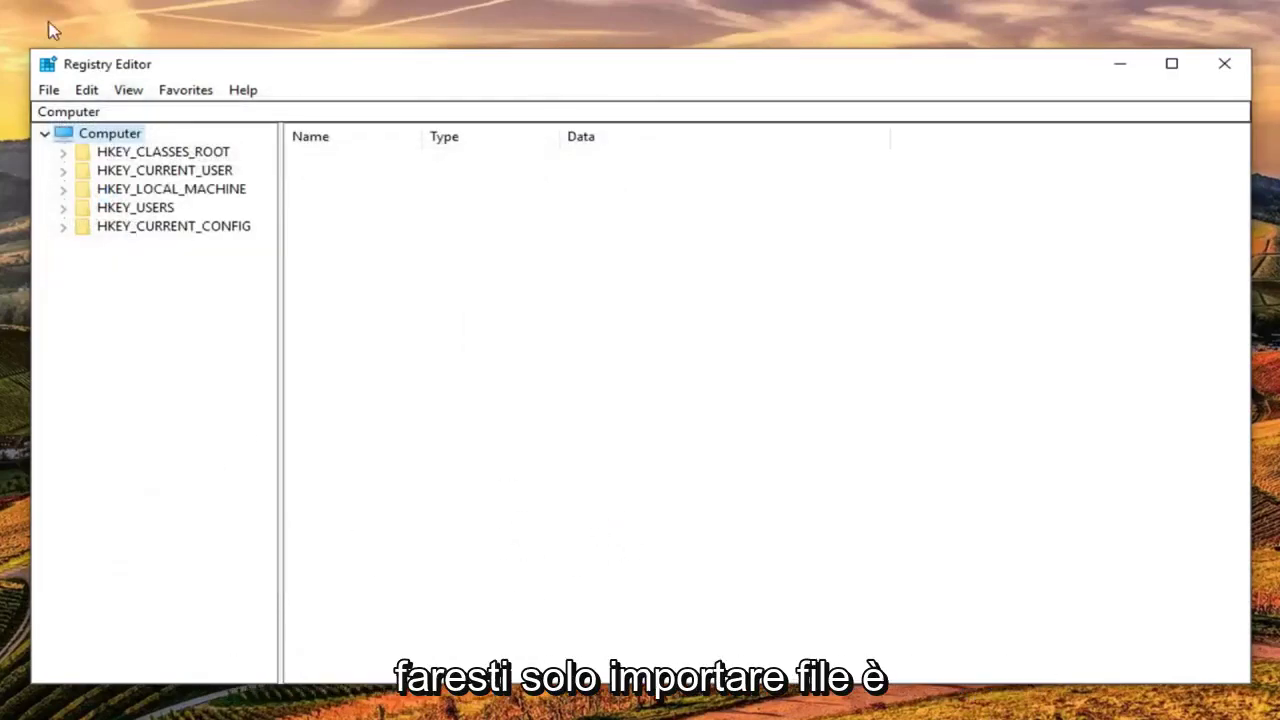
# Open the File > Import dialog and close it without importing anything.
pyautogui.click(48, 90)
pyautogui.click(80, 114)
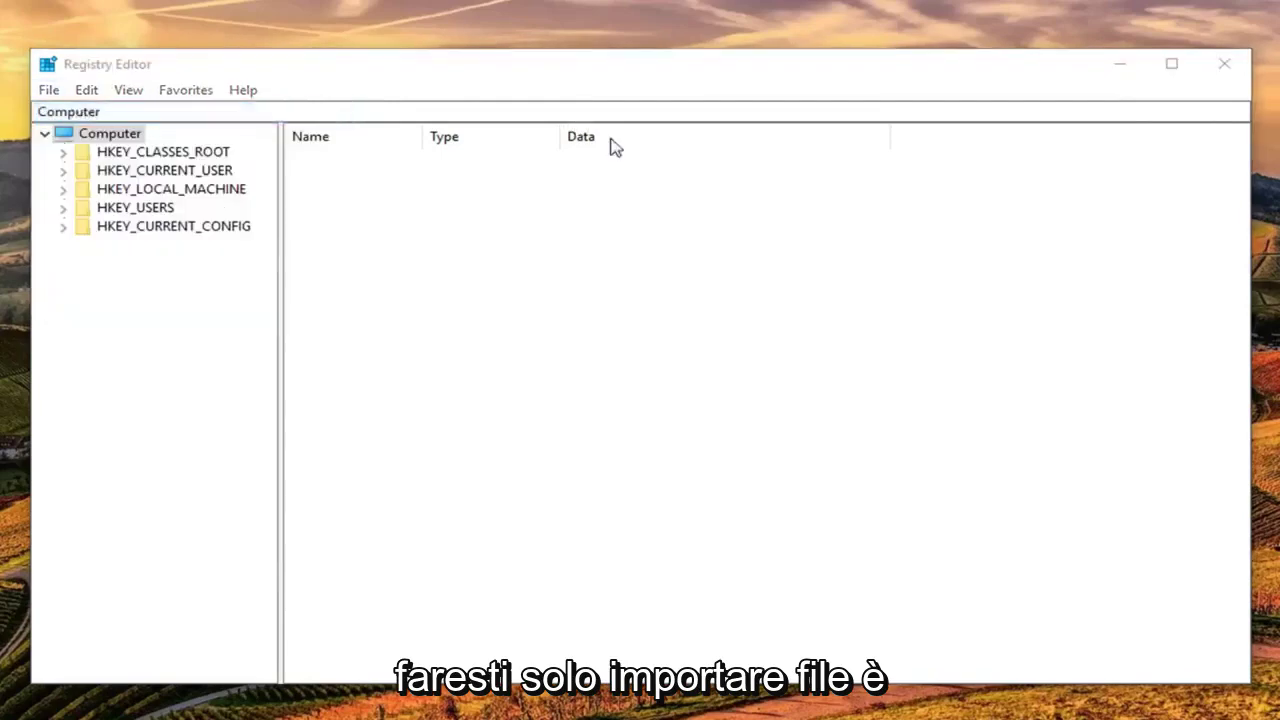
pyautogui.click(829, 118)
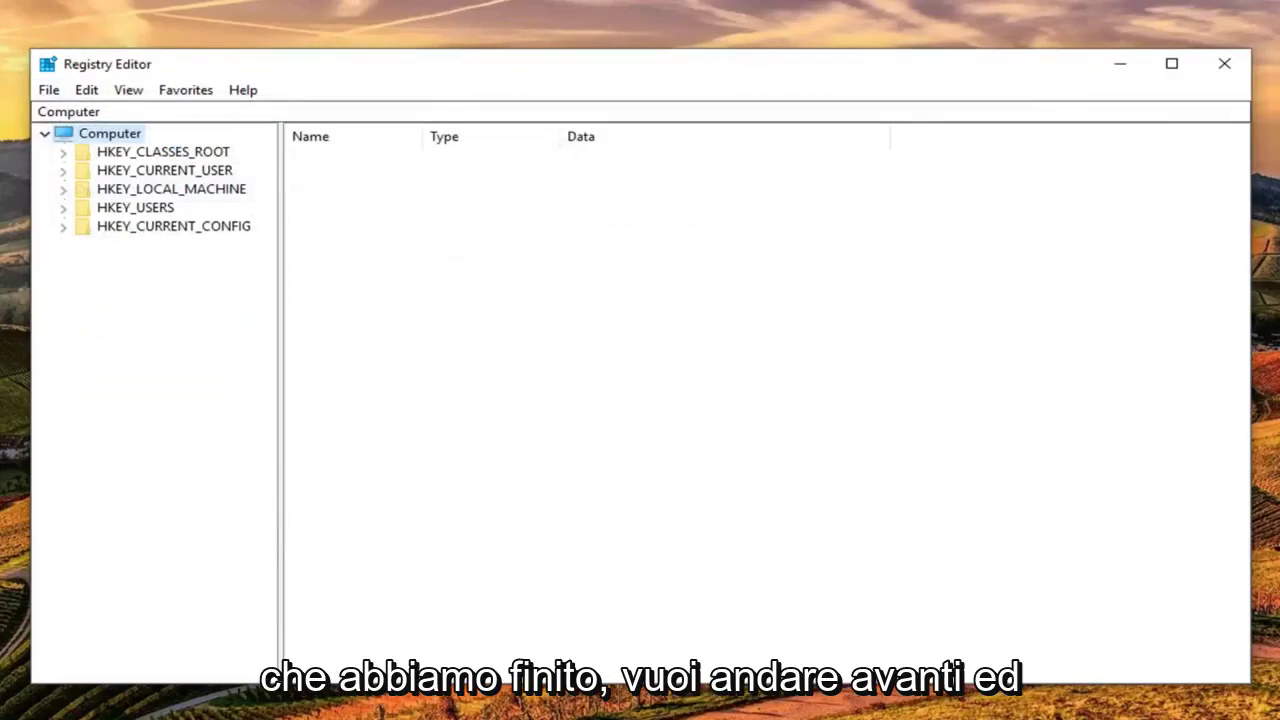
# Expand HKEY_LOCAL_MACHINE > SYSTEM > CurrentControlSet > Services, widening the key tree pane.
pyautogui.click(180, 196)
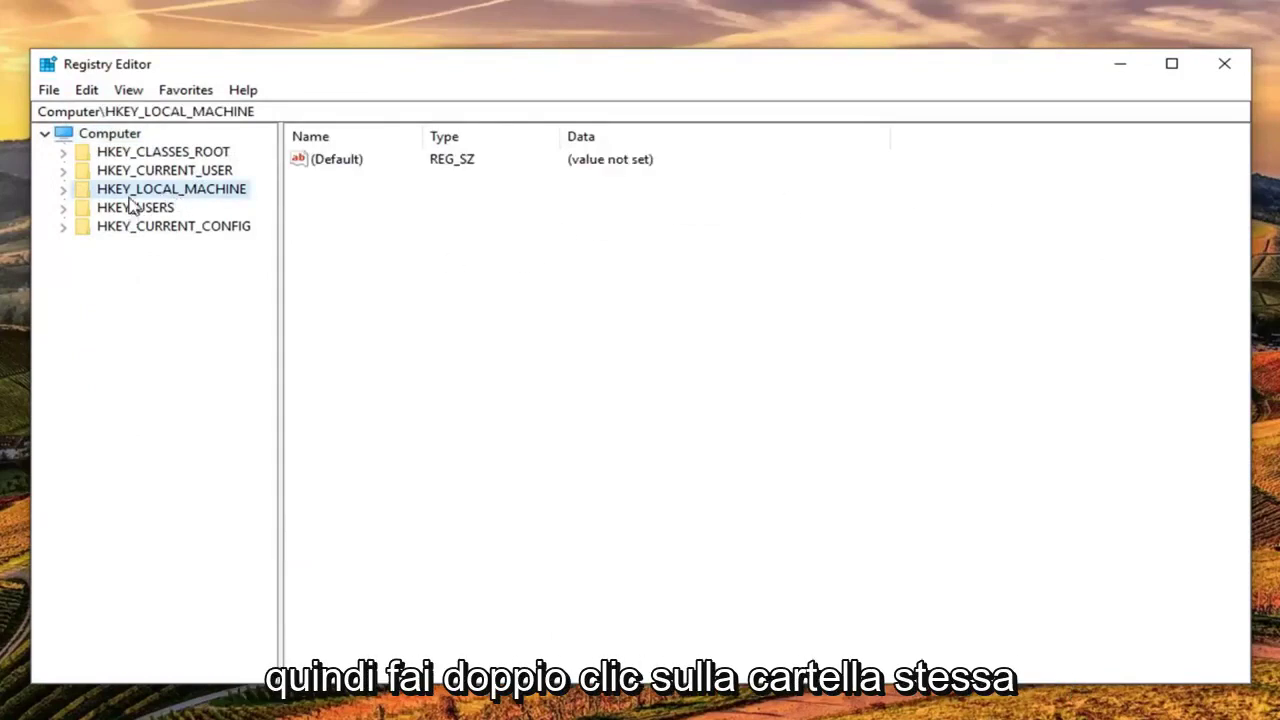
pyautogui.click(63, 190)
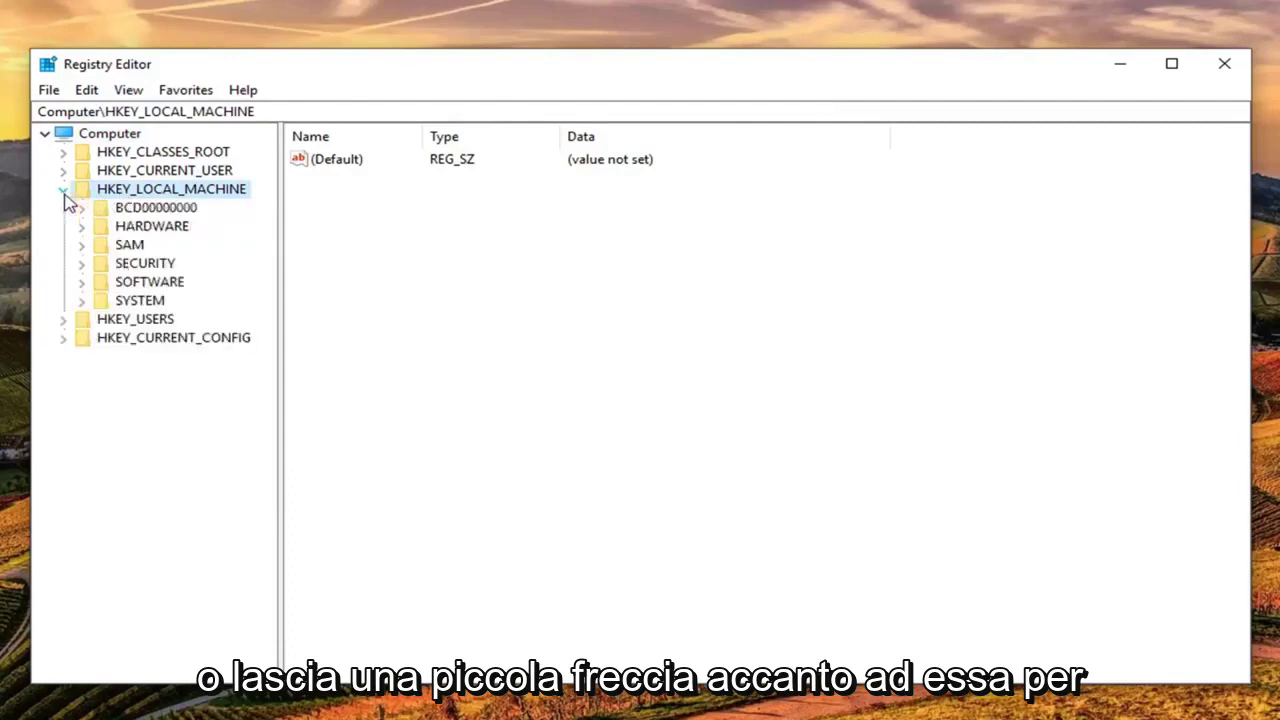
pyautogui.click(80, 301)
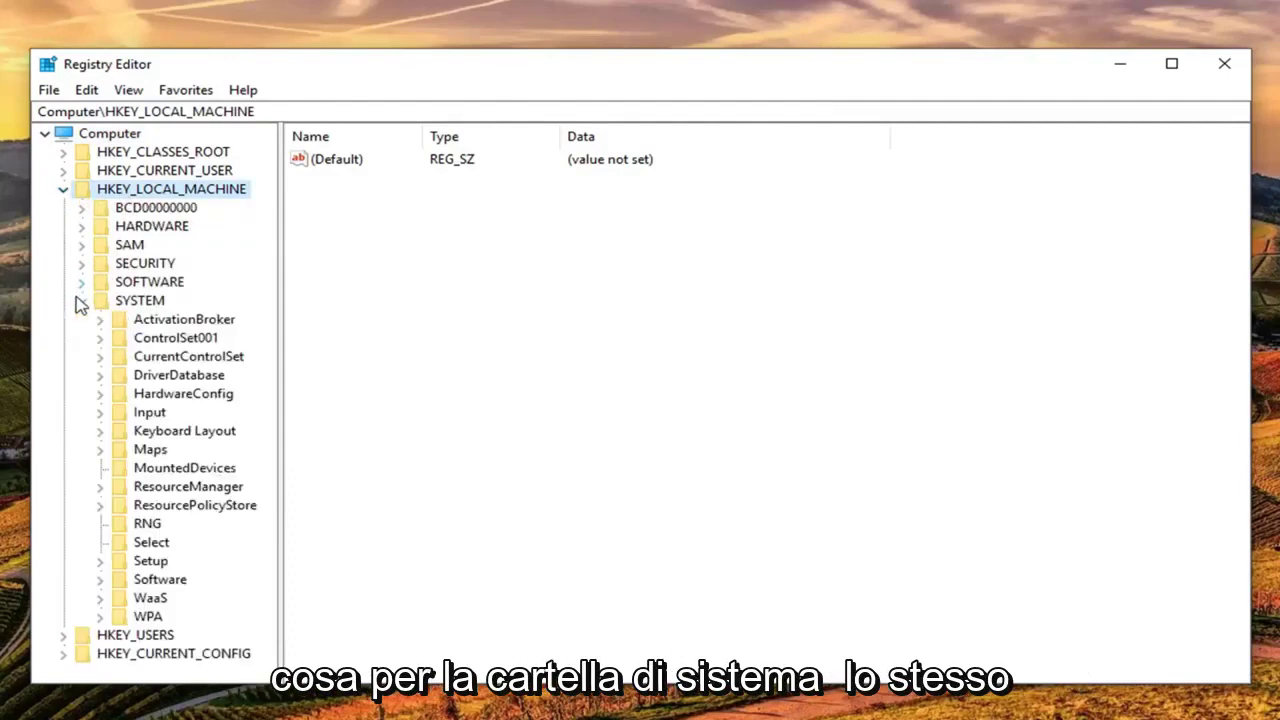
pyautogui.click(158, 358)
pyautogui.click(100, 358)
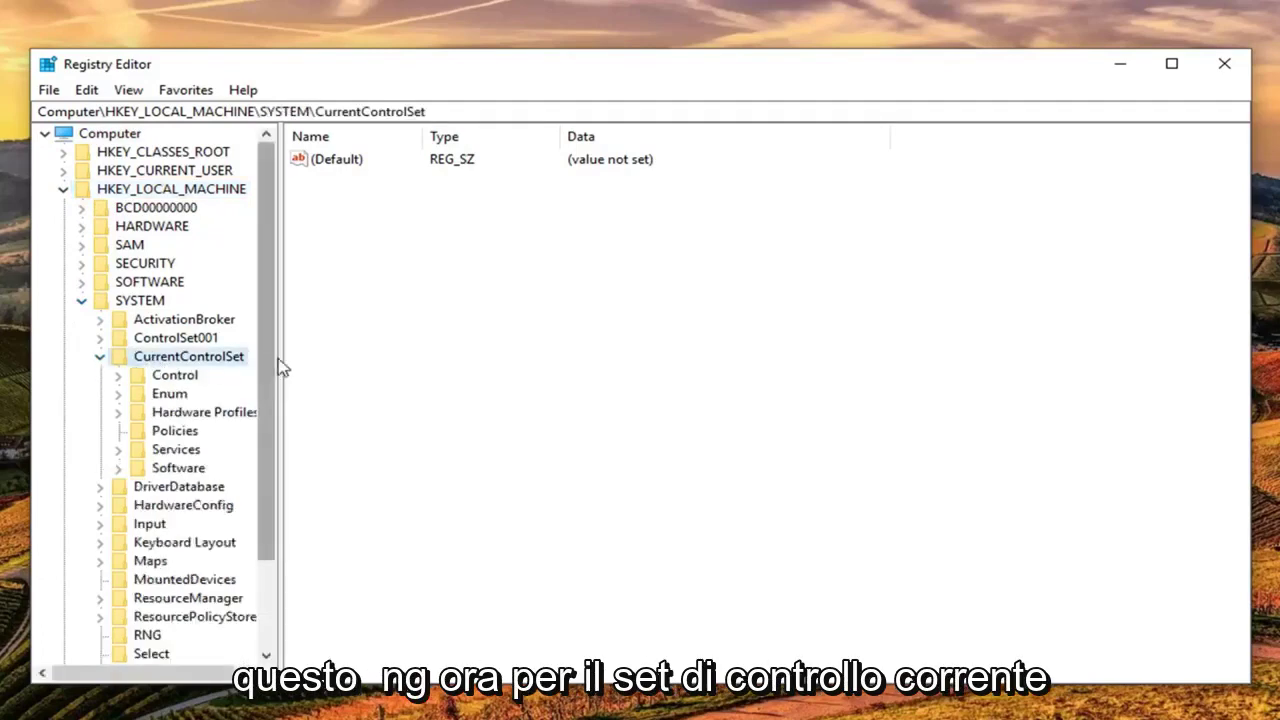
pyautogui.moveTo(280, 357); pyautogui.dragTo(403, 357)
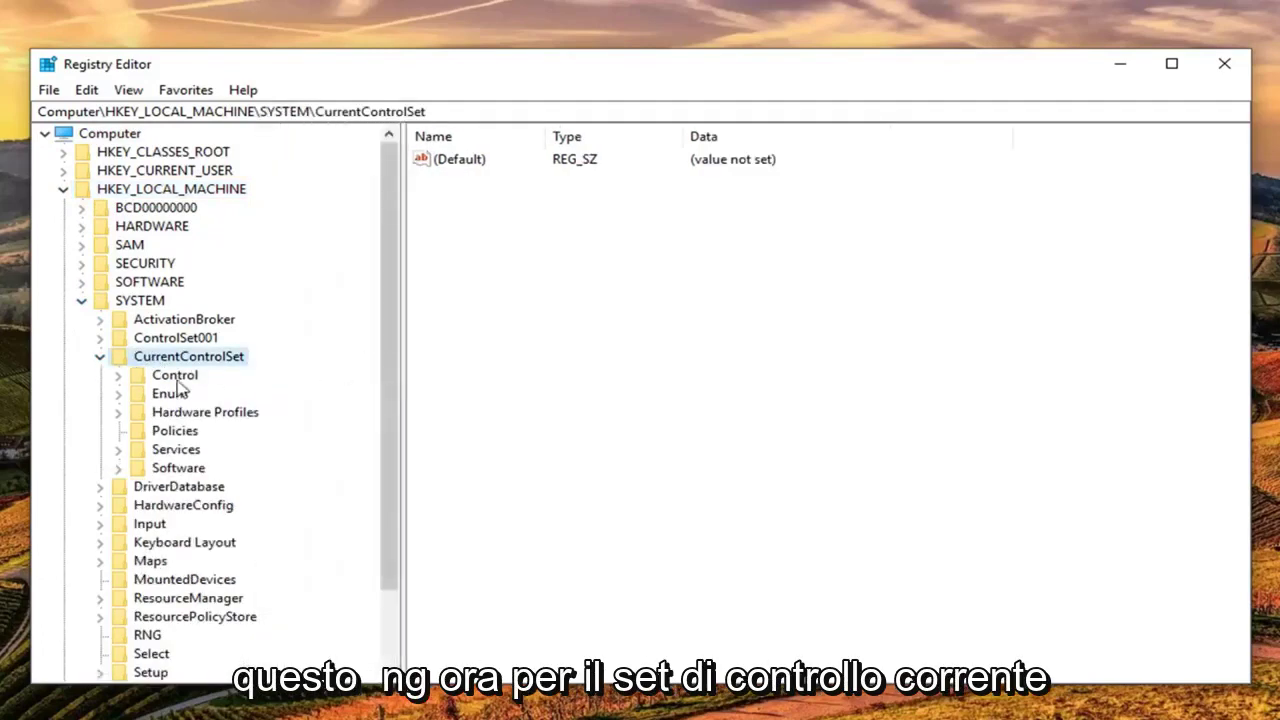
pyautogui.click(168, 451)
pyautogui.click(118, 449)
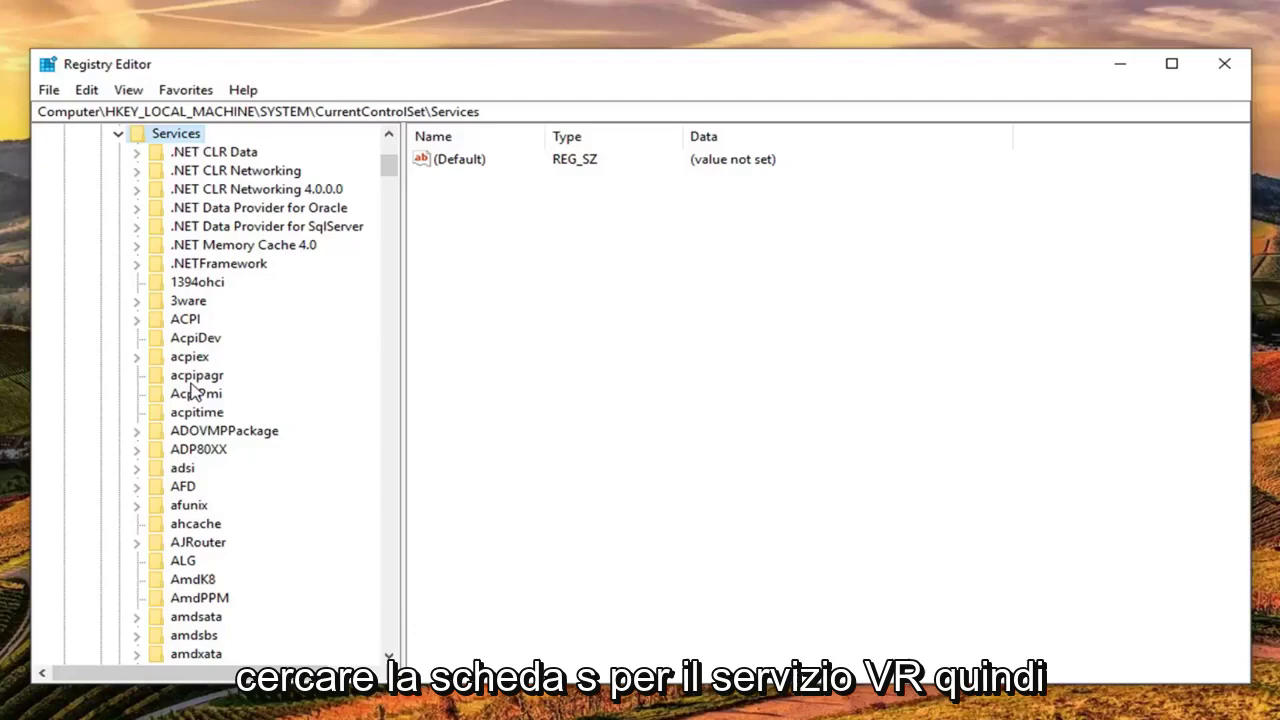
# Scroll down the Services list and select the SCardSvr key to show its values.
pyautogui.scroll(-20, 200, 400)
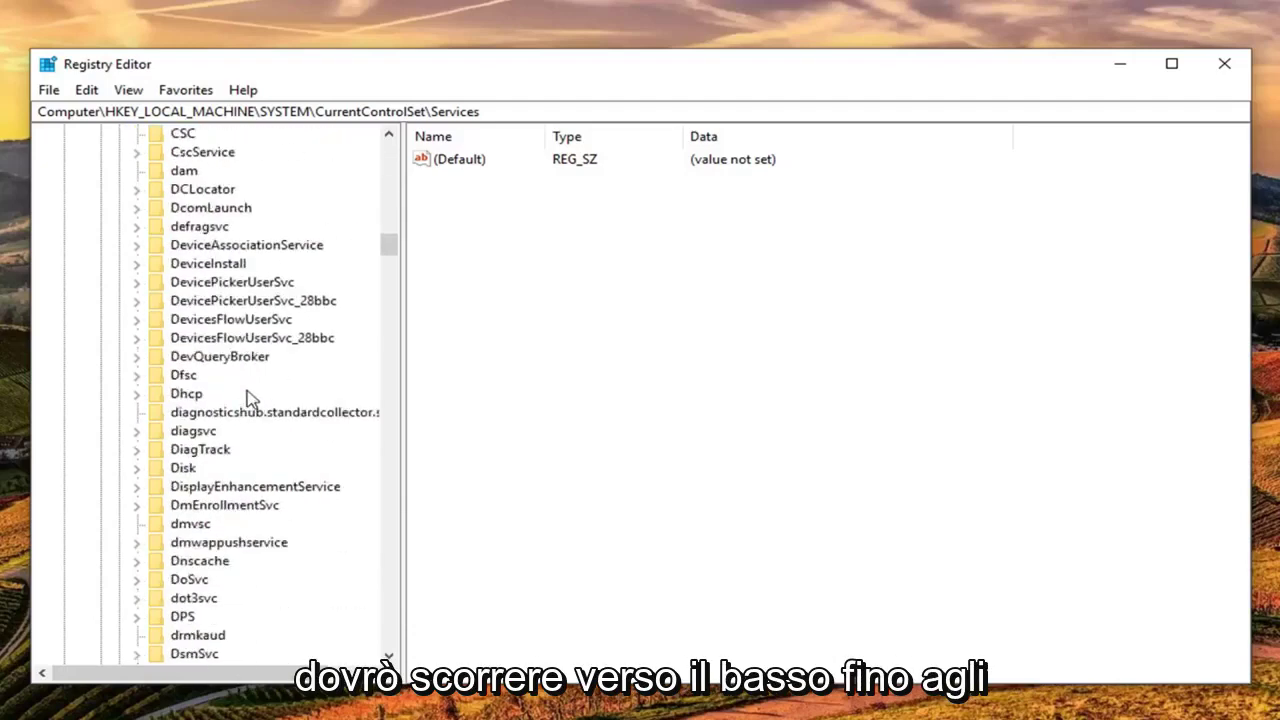
pyautogui.scroll(-20, 250, 435)
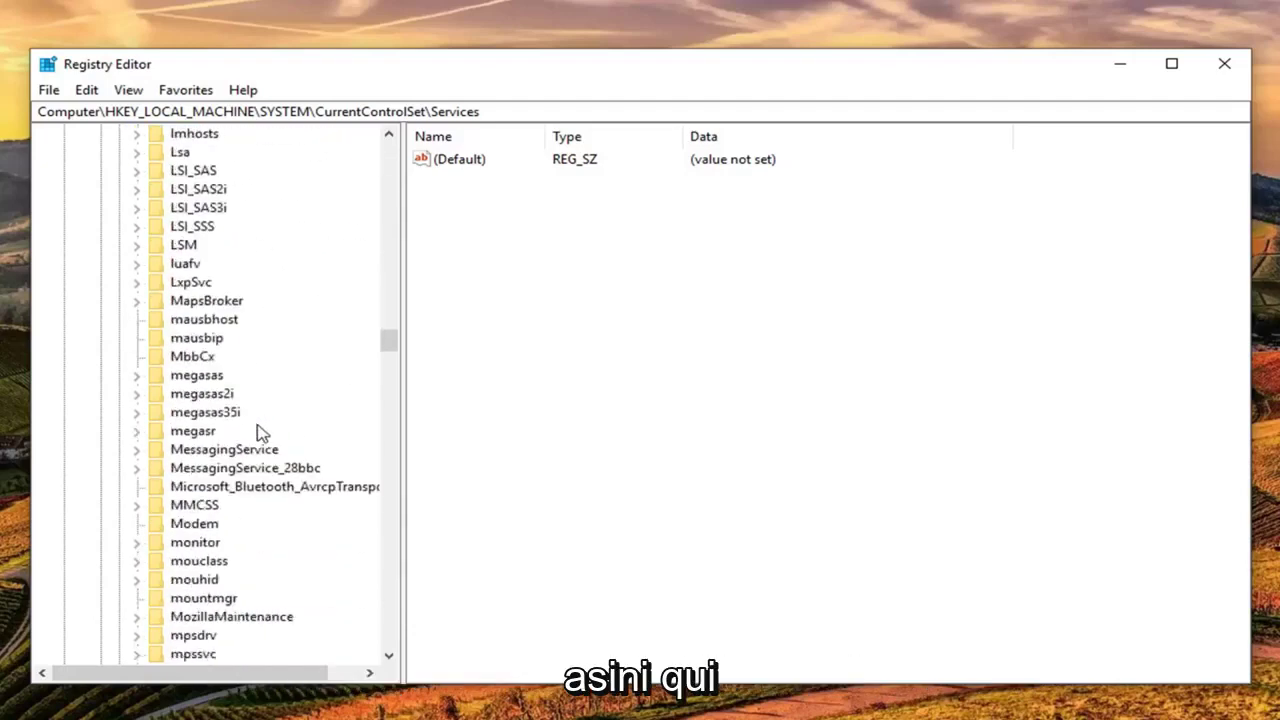
pyautogui.scroll(-20, 240, 460)
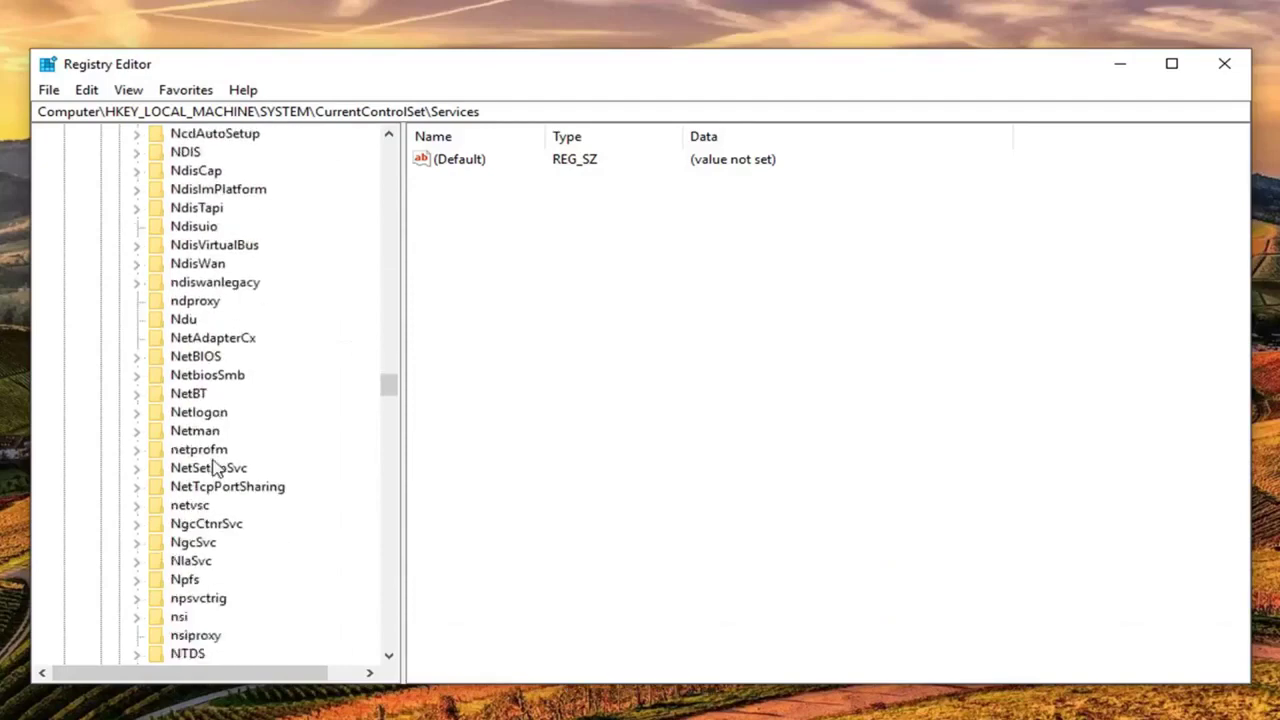
pyautogui.scroll(-19, 215, 468)
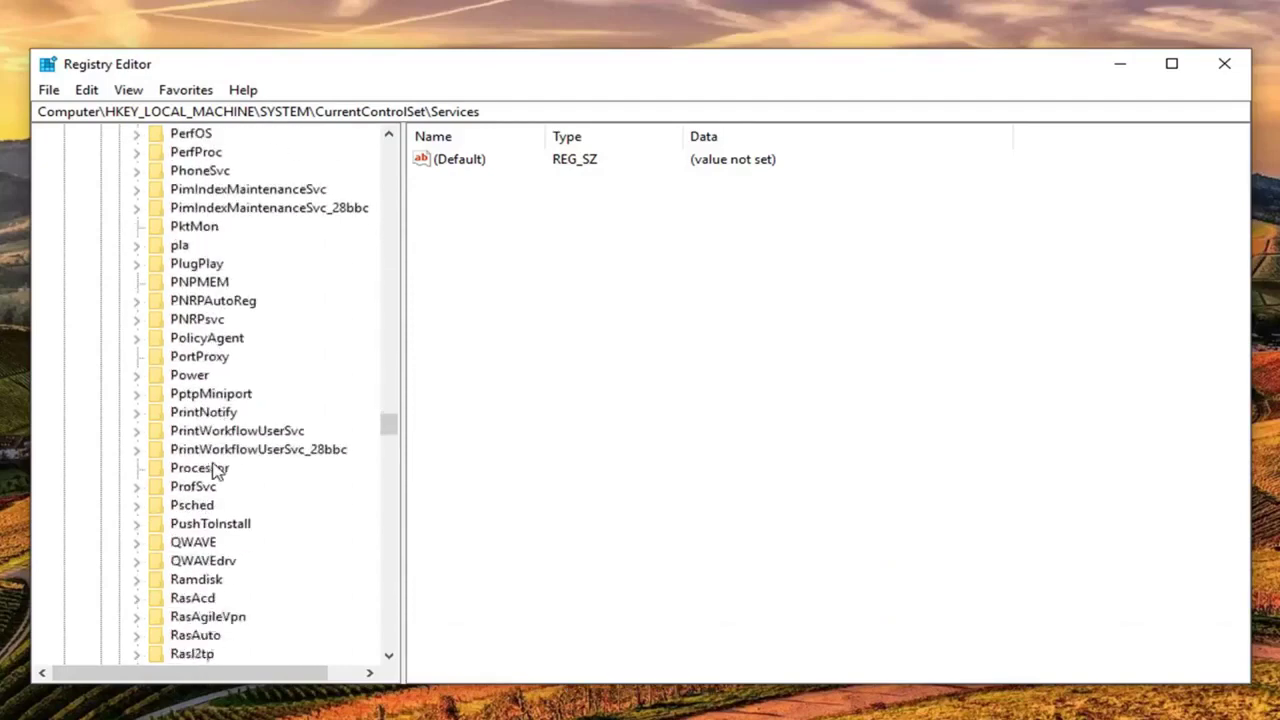
pyautogui.scroll(-5, 210, 510)
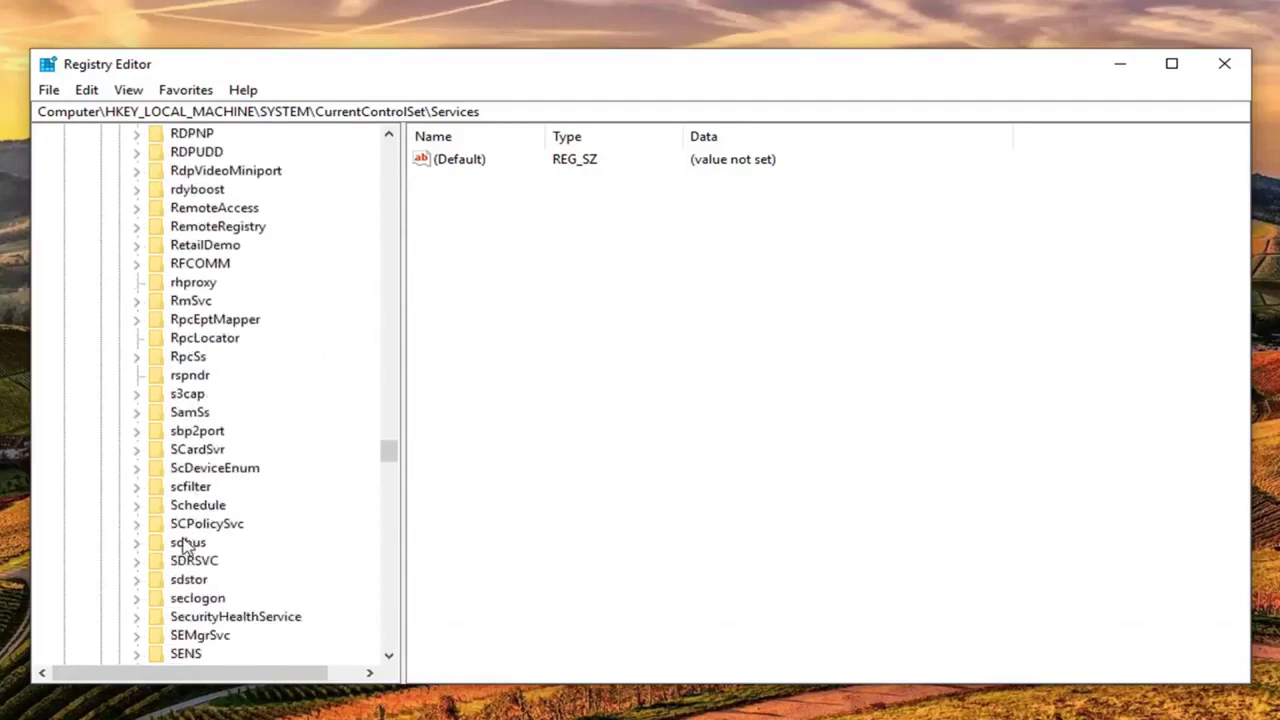
pyautogui.click(197, 452)
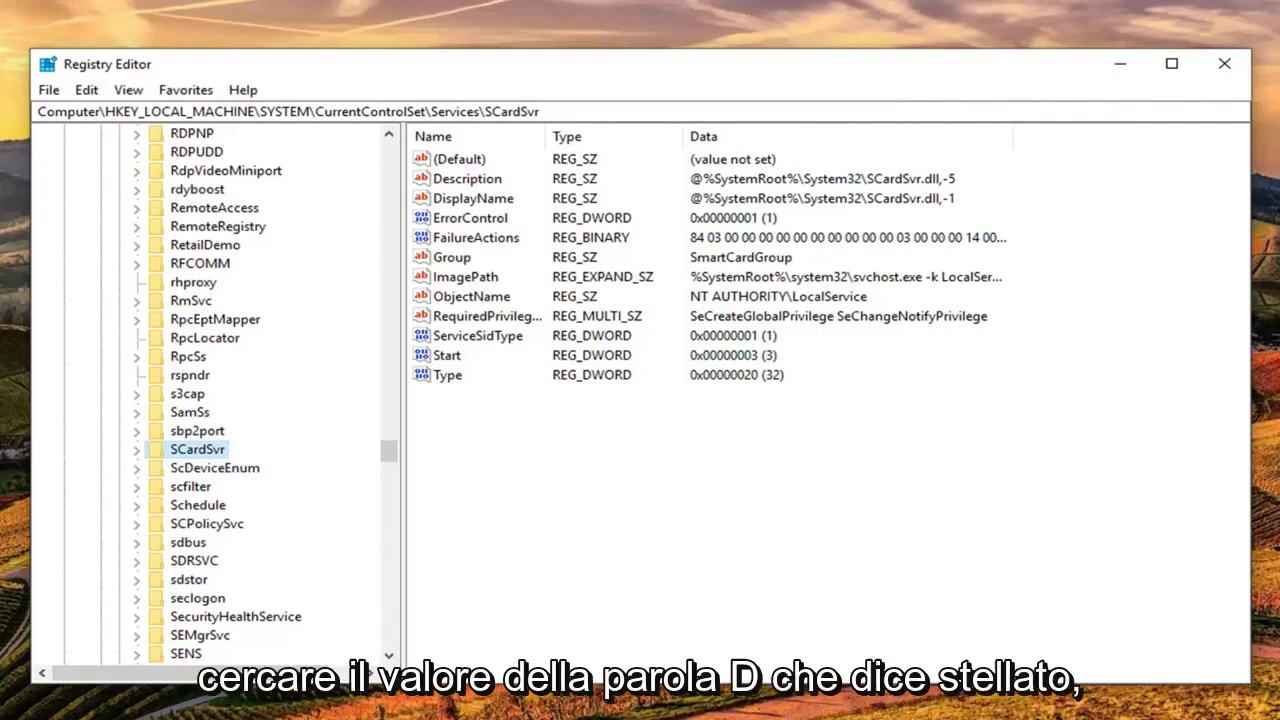
# Open SCardSvr's Start DWORD for editing and replace its value data 3 with 2.
pyautogui.click(446, 358)
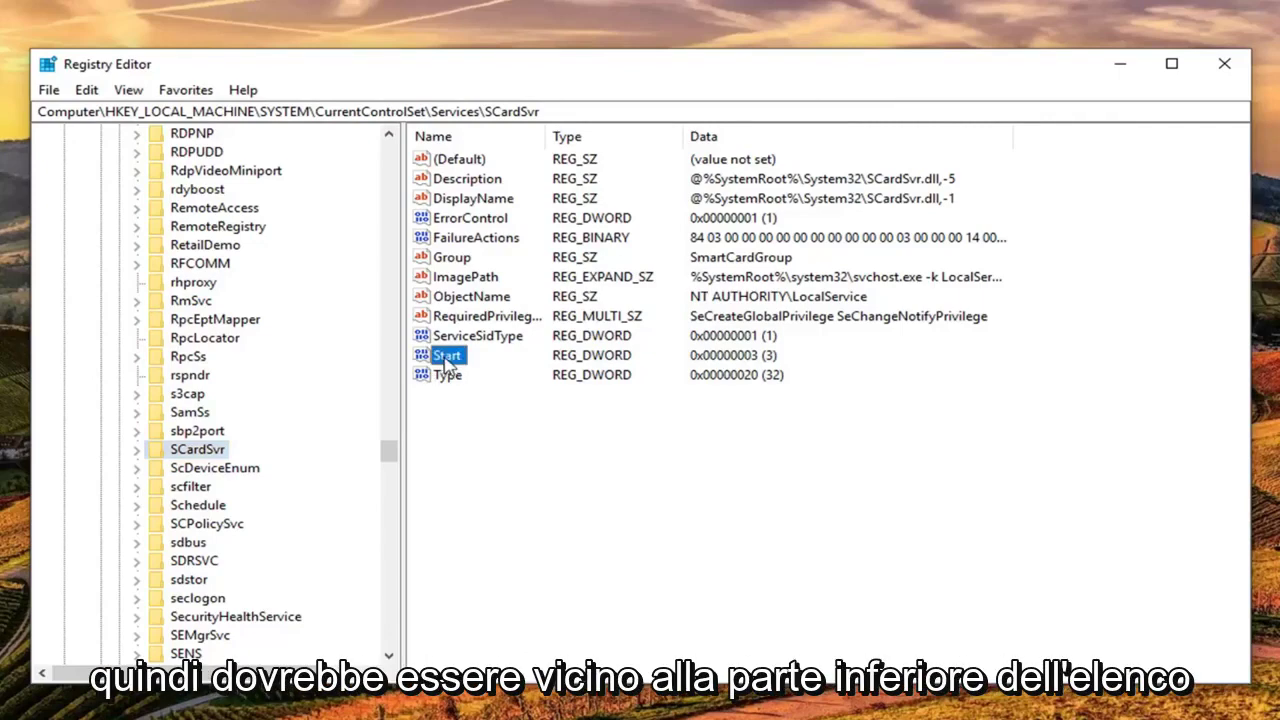
pyautogui.doubleClick(448, 358)
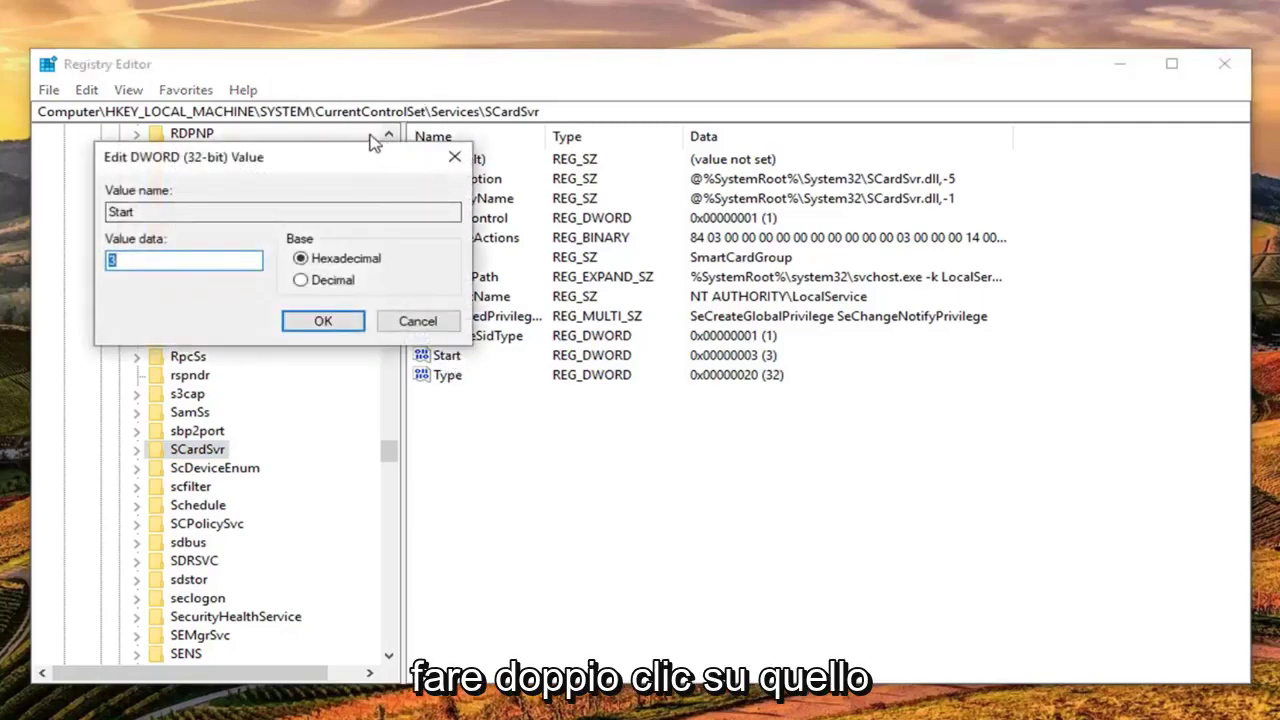
pyautogui.moveTo(297, 166); pyautogui.dragTo(805, 182)
pyautogui.write('3')
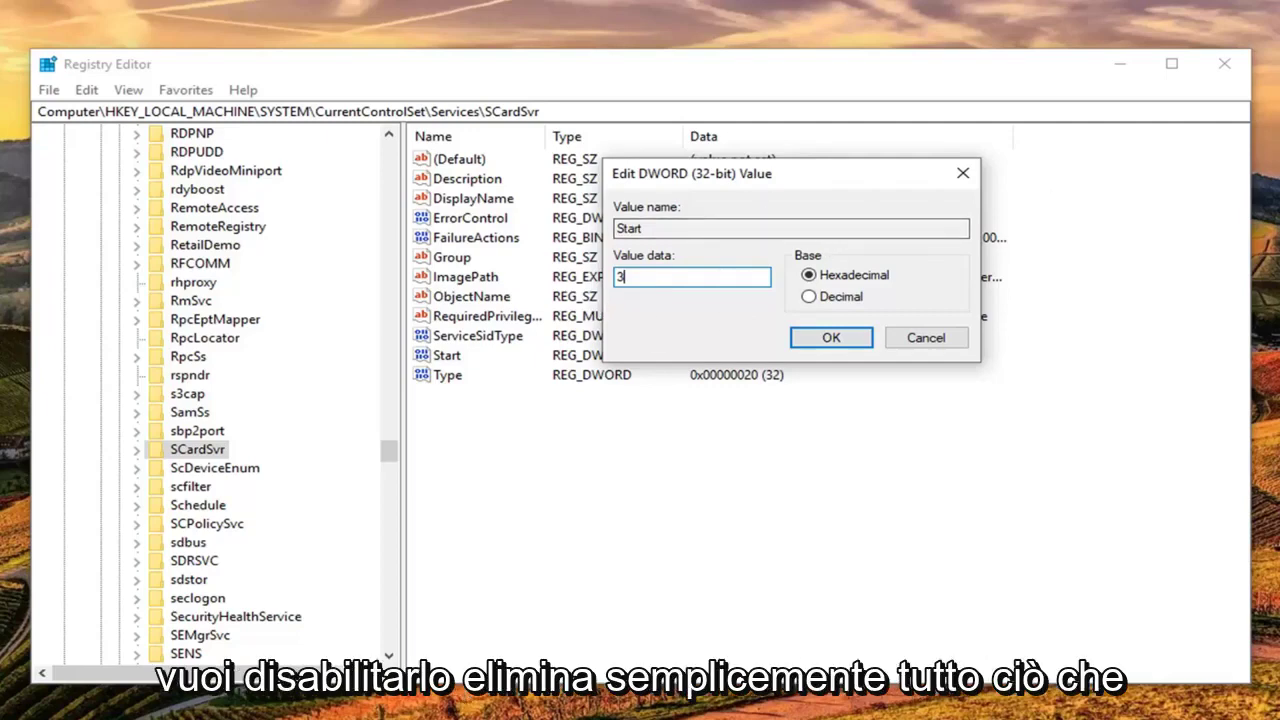
pyautogui.hotkey('ctrl', 'a')
pyautogui.press('BackSpace')
pyautogui.write('4')
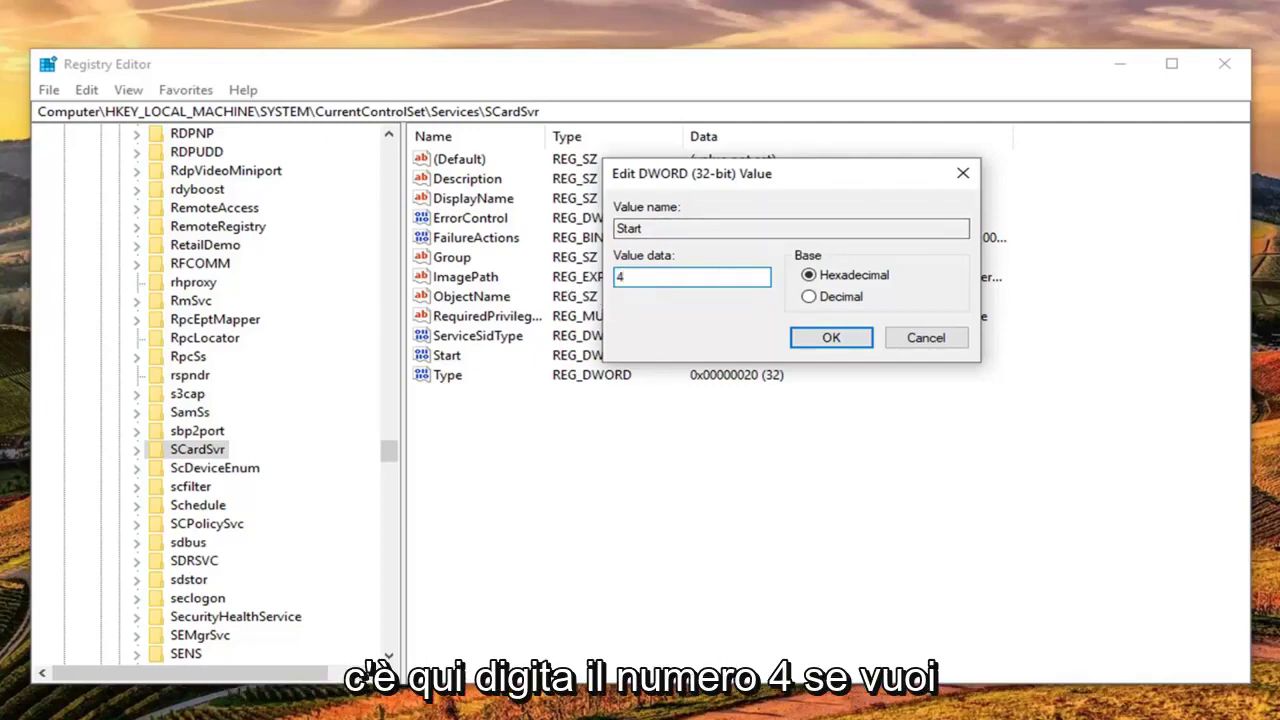
pyautogui.hotkey('ctrl', 'a')
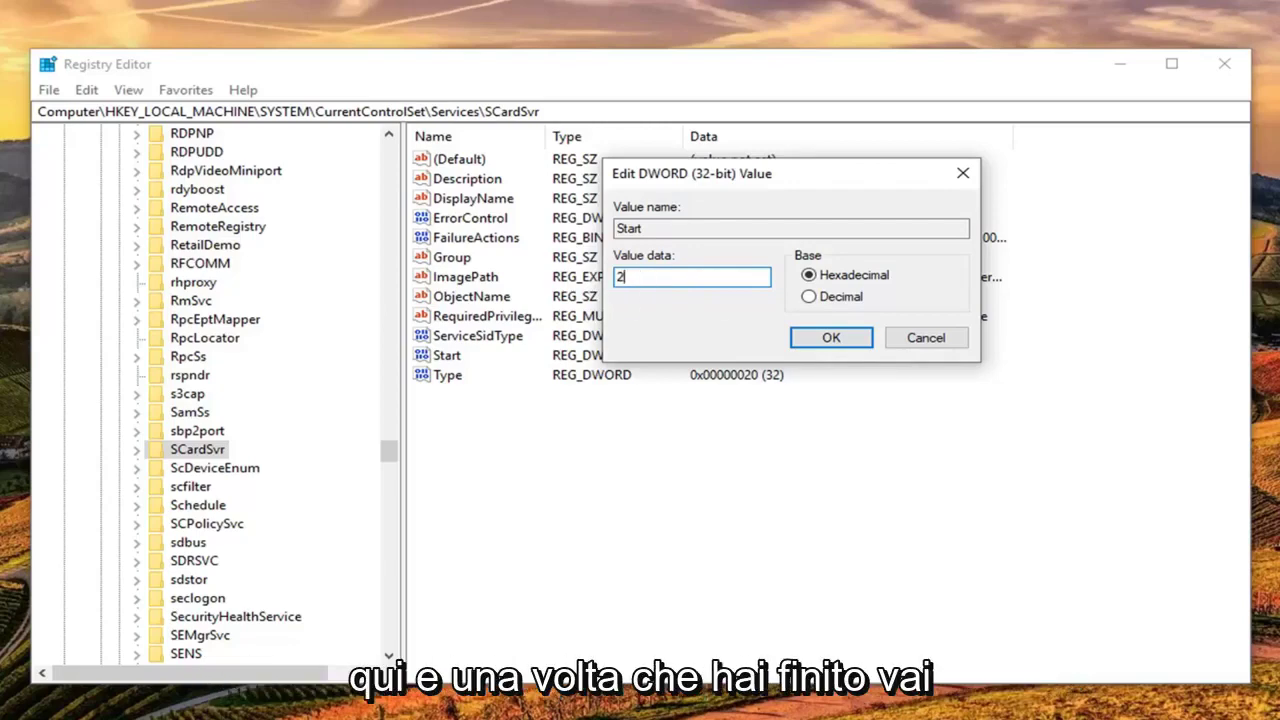
# Confirm the edit so SCardSvr's Start value is saved as 0x00000002 (2).
pyautogui.click(830, 338)
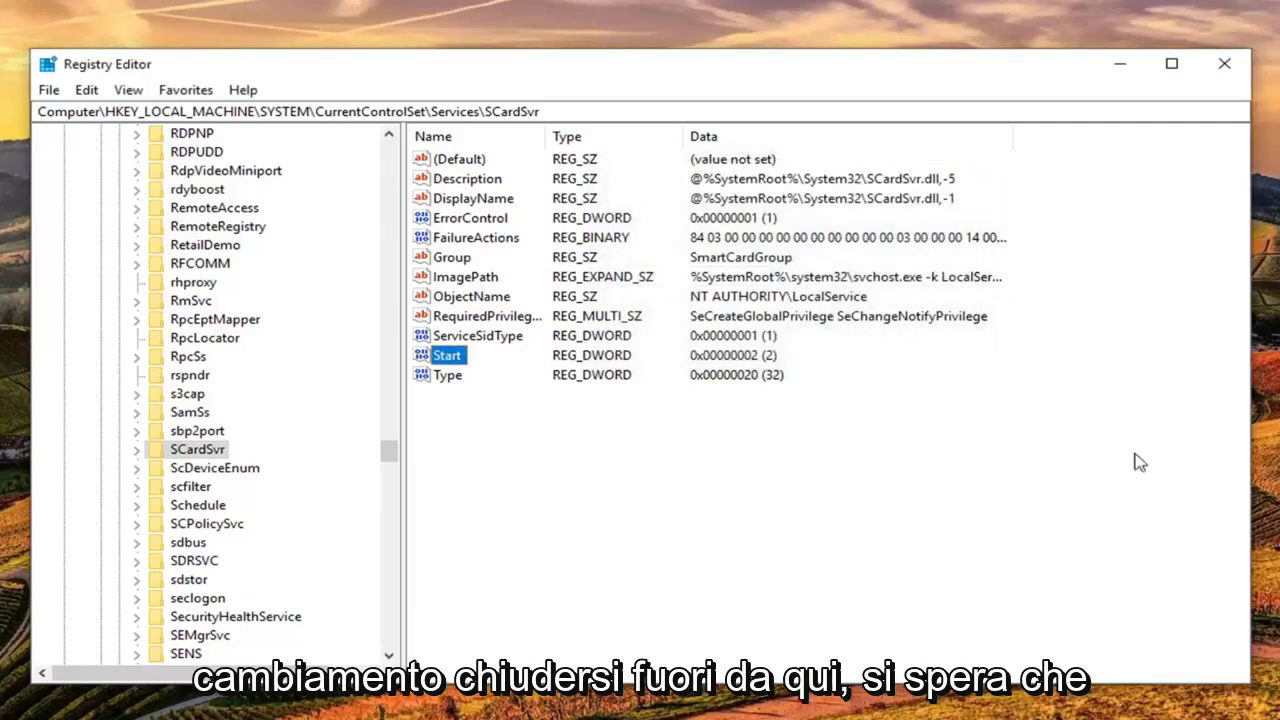